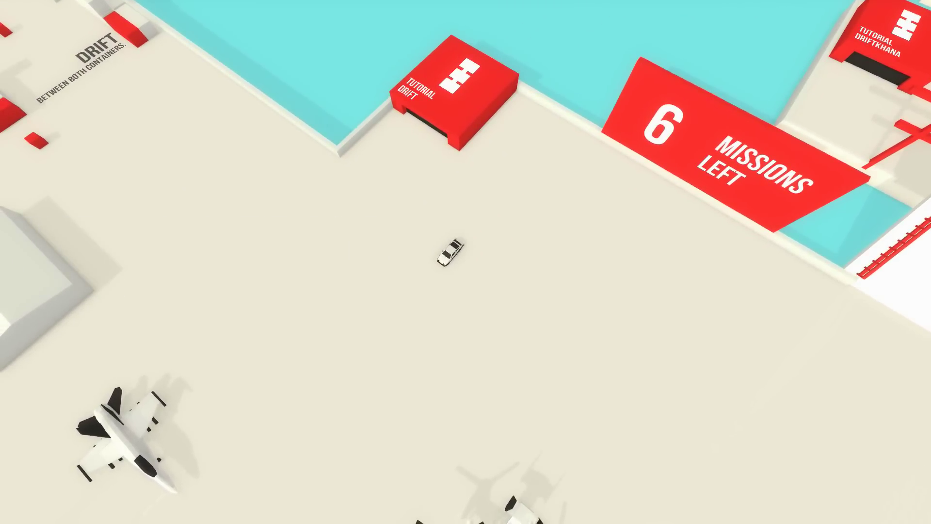
- Drift across the tutorial hub past the countersteer hint toward the spinning-out tip
{"action": "key", "text": "Up"}
{"action": "key", "text": "Left"}
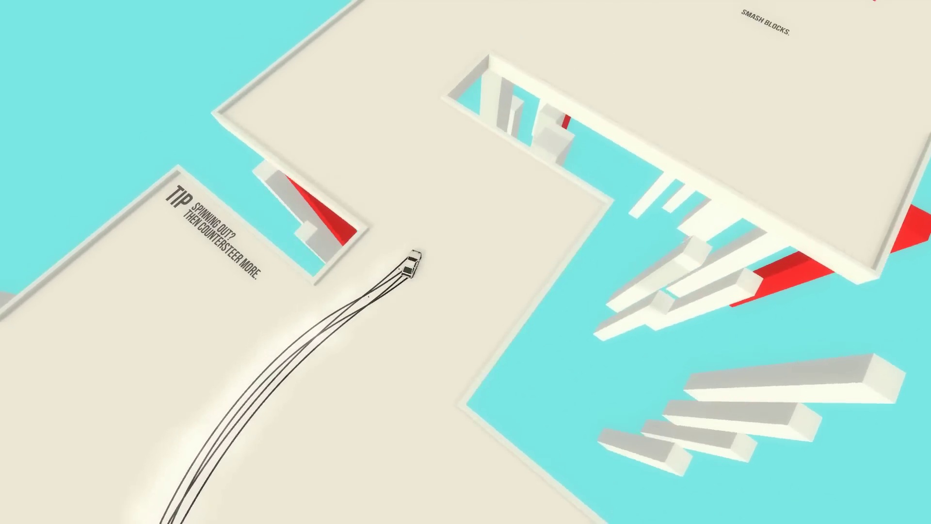
- Drive down the tutorial corridor and plough through the red block field
{"action": "key", "text": "Up"}
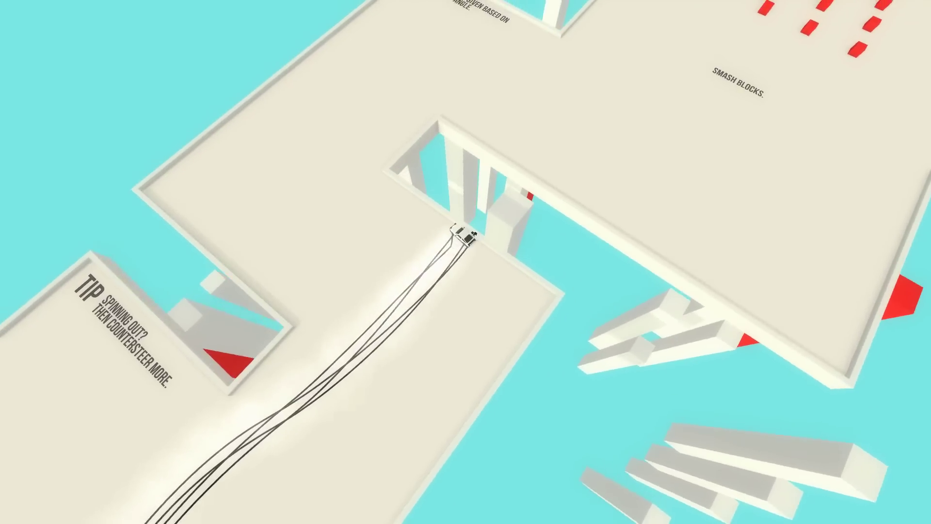
{"action": "key", "text": "Up"}
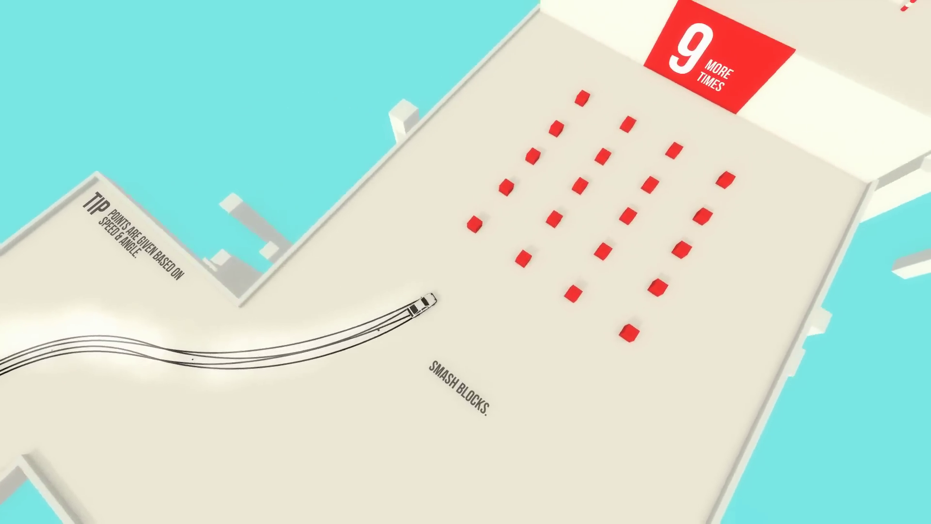
{"action": "key", "text": "Up"}
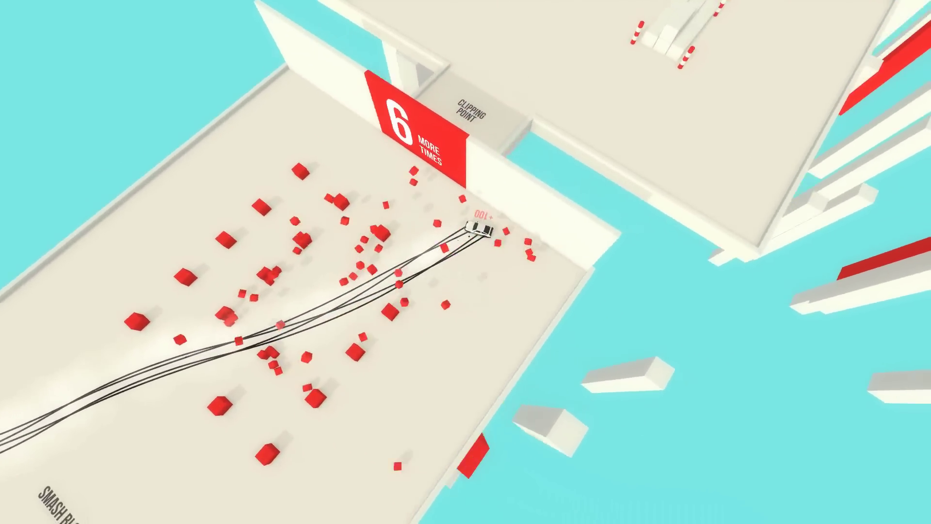
{"action": "key", "text": "Up"}
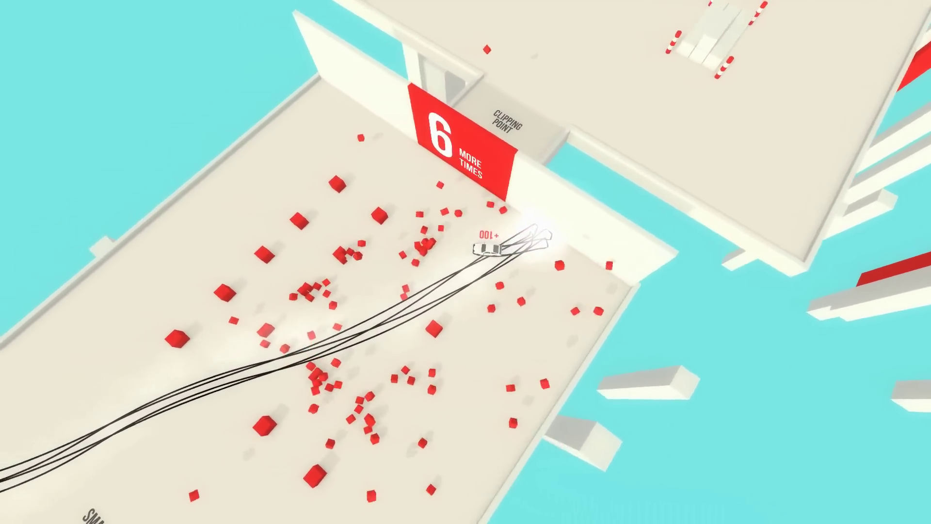
{"action": "key", "text": "Up"}
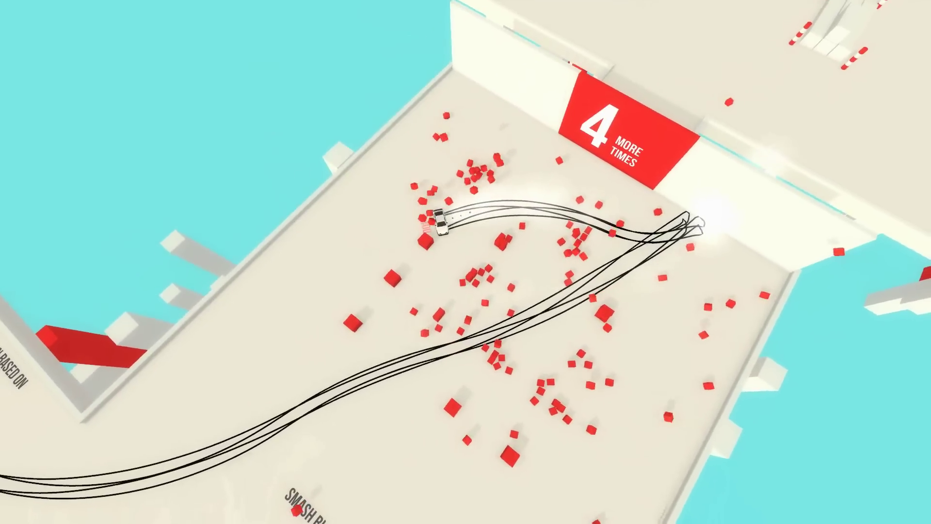
{"action": "key", "text": "Up"}
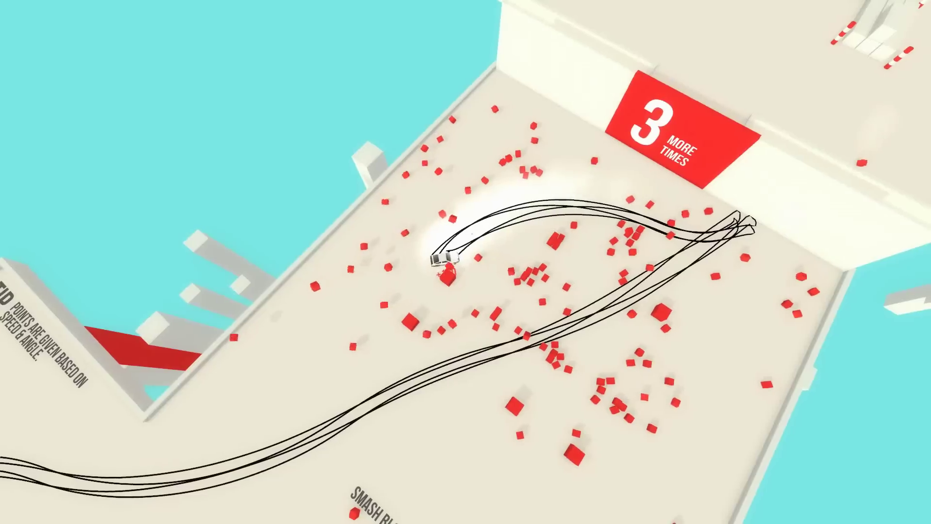
- Loop repeated drift passes through the blocks, scoring a +100 drift, until the final pass
{"action": "key", "text": "Up"}
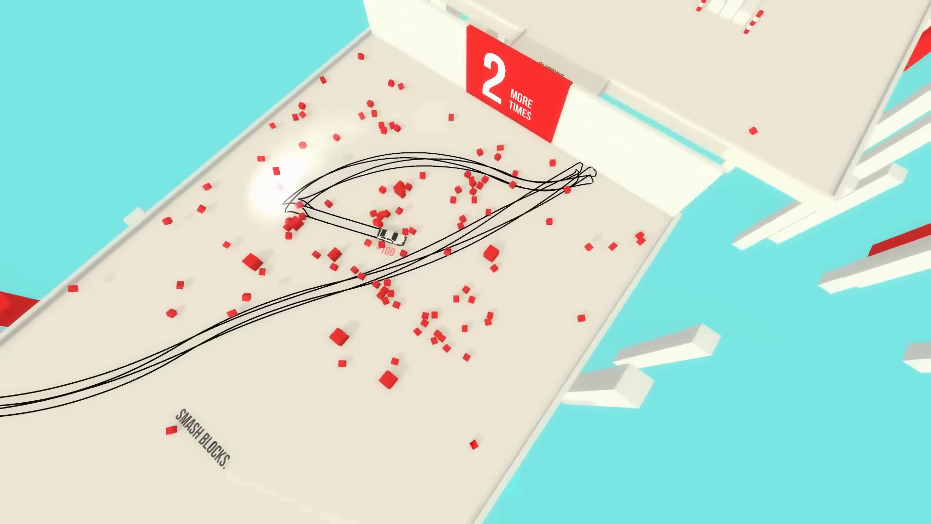
{"action": "key", "text": "Up"}
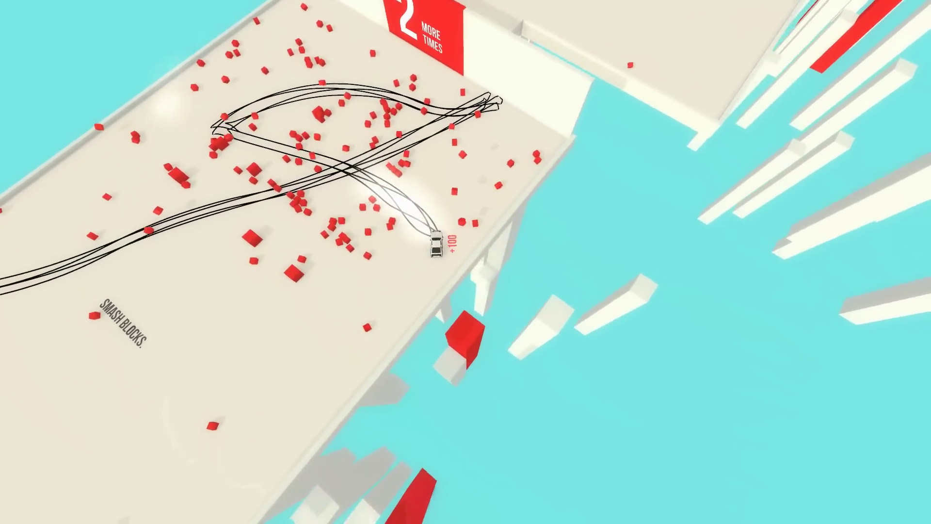
{"action": "key", "text": "Up"}
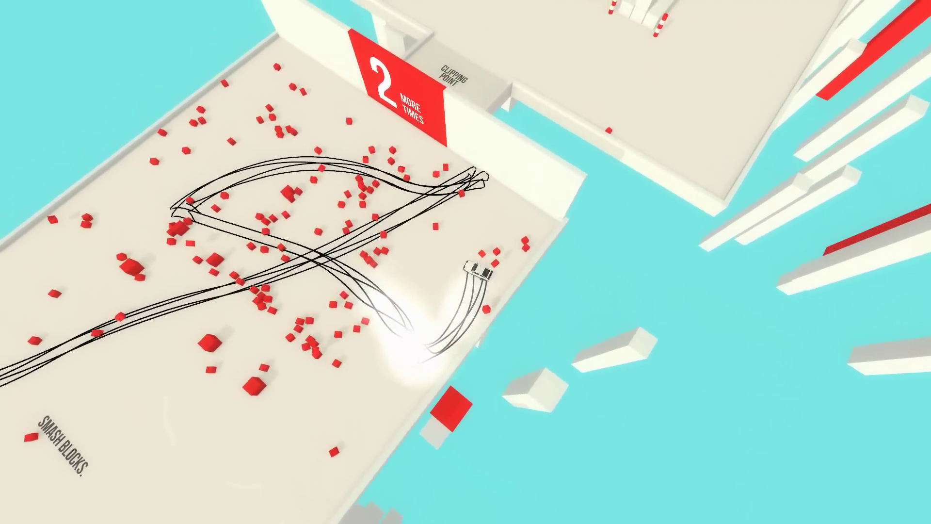
{"action": "key", "text": "Up"}
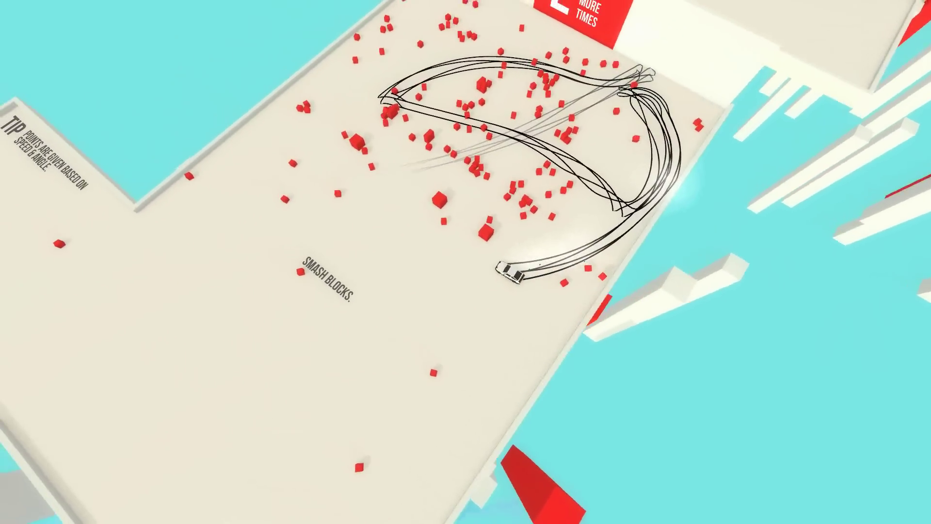
{"action": "key", "text": "Up"}
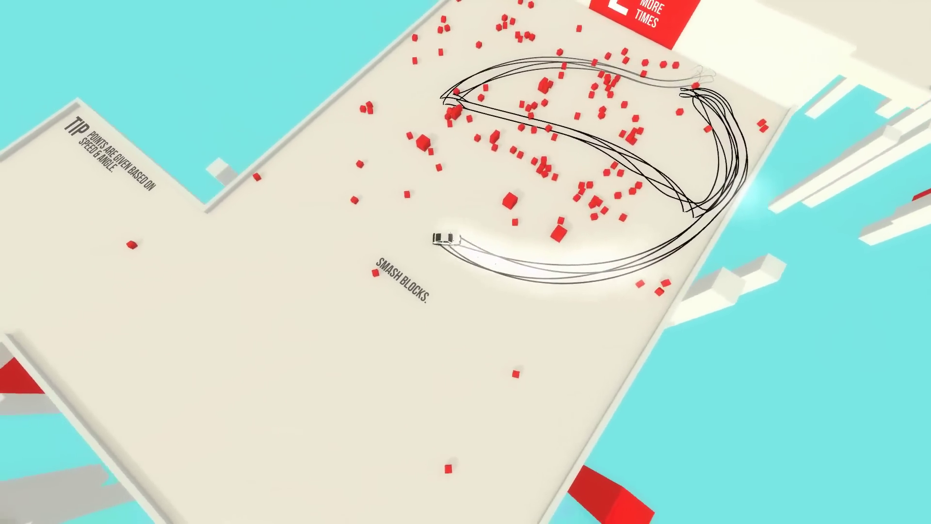
{"action": "key", "text": "Up"}
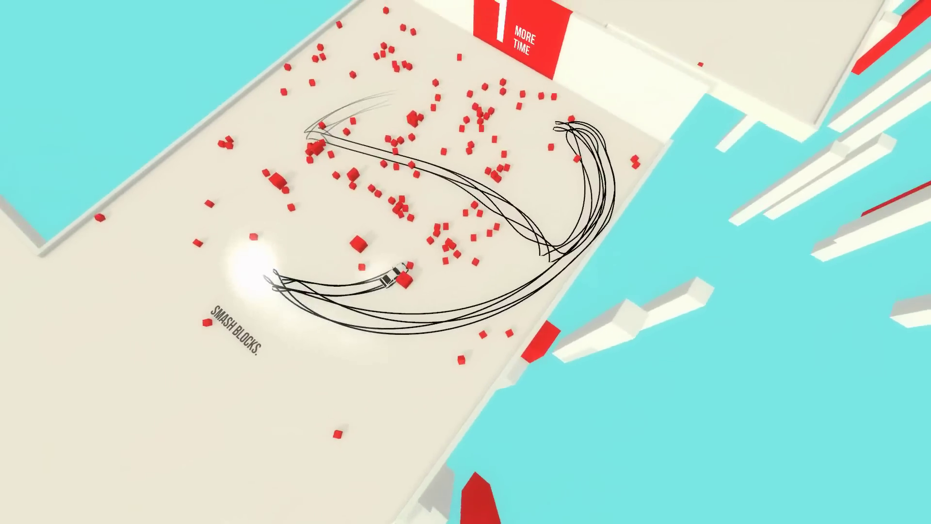
{"action": "key", "text": "Up"}
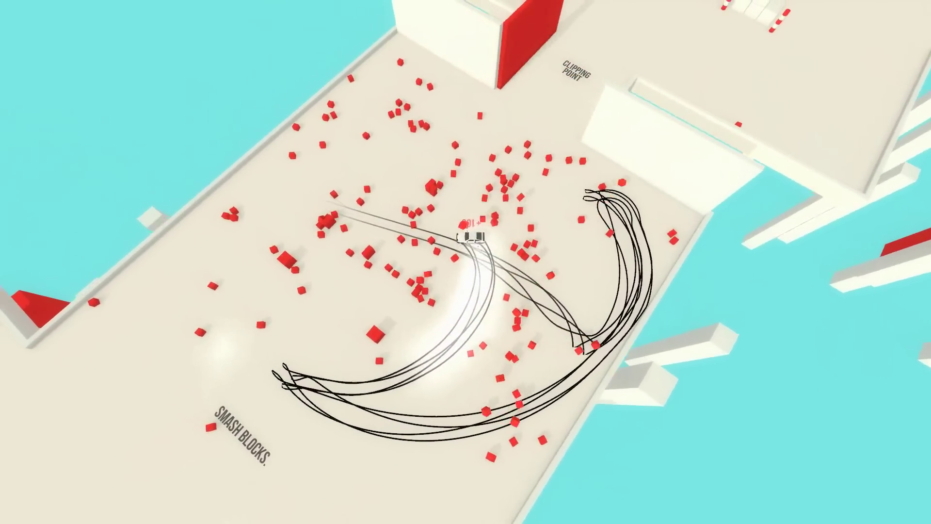
{"action": "key", "text": "Up"}
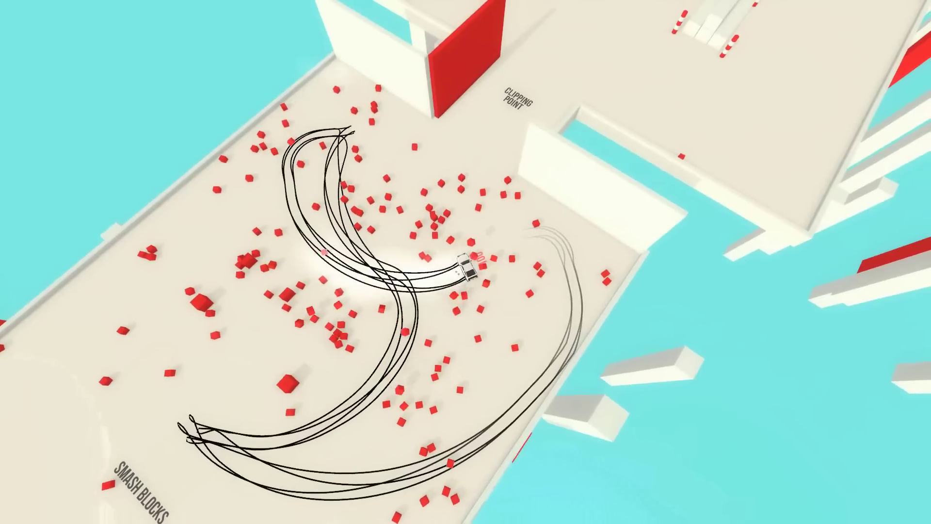
- Drift past the Clipping Point onto the upper platform and loop around the pole-marked blocks
{"action": "key", "text": "Up"}
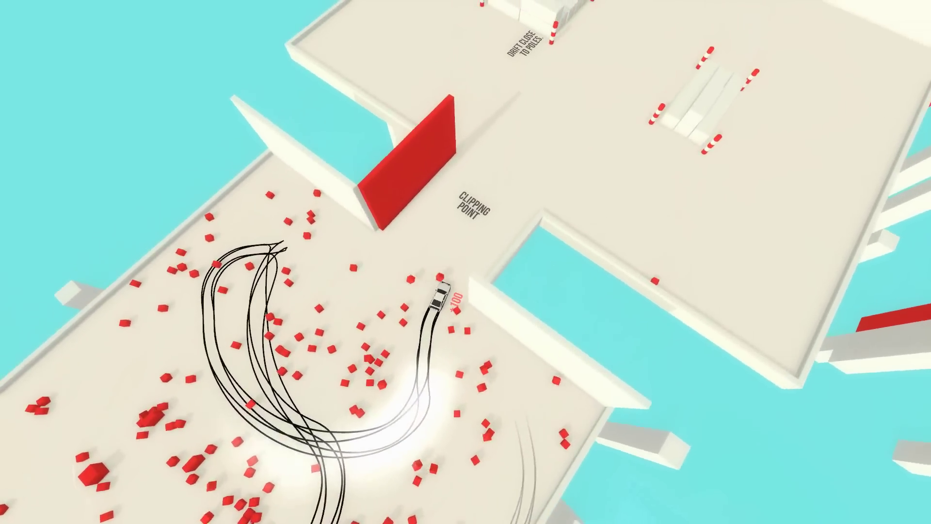
{"action": "key", "text": "Up"}
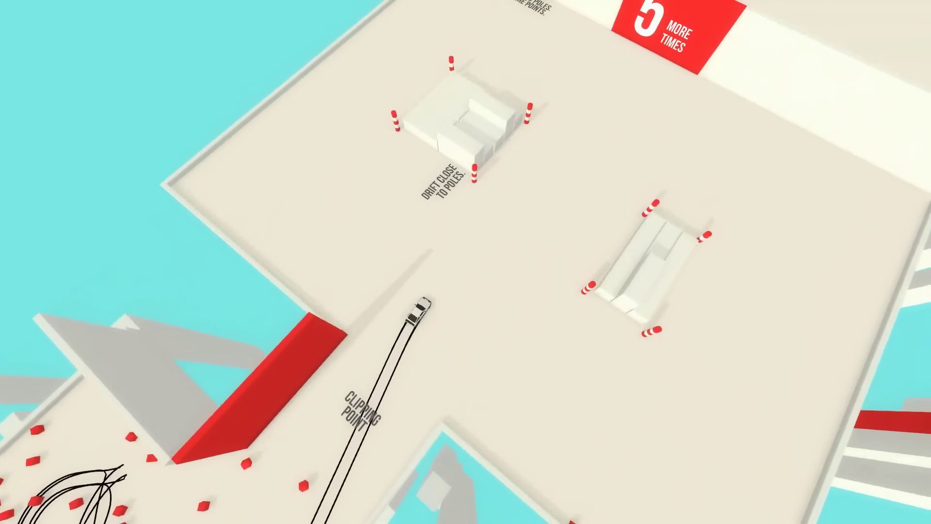
{"action": "key", "text": "Up"}
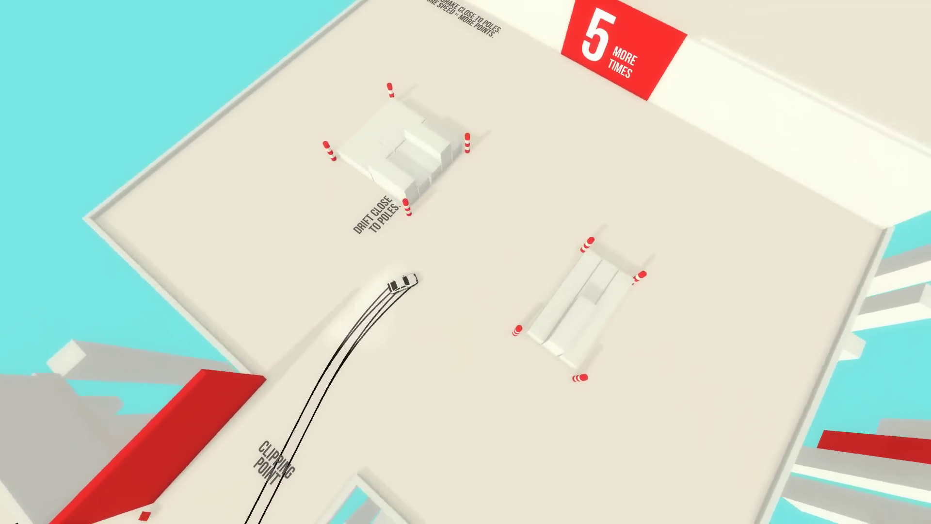
{"action": "key", "text": "Up"}
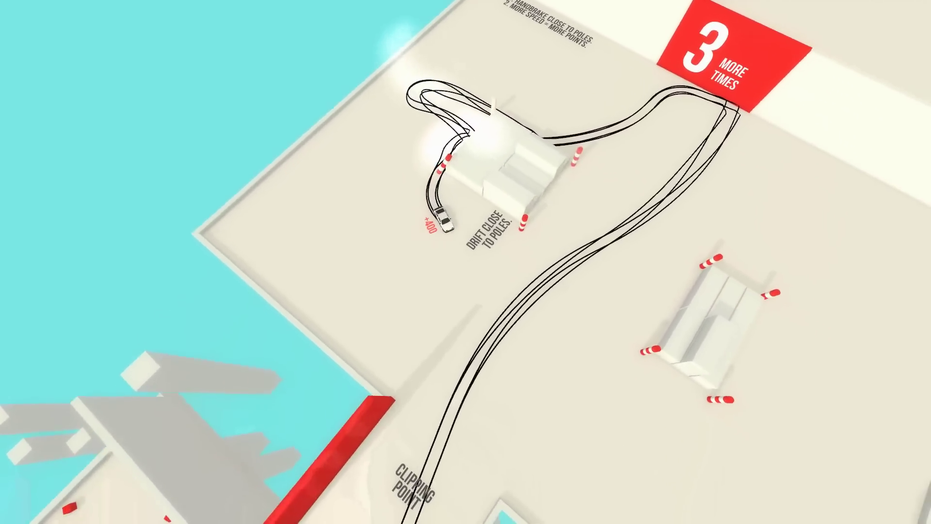
{"action": "key", "text": "Up"}
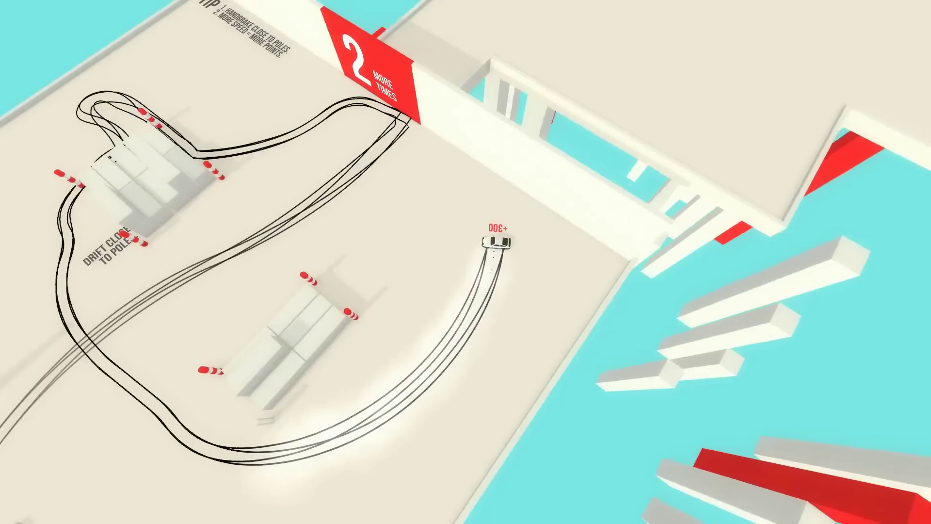
{"action": "key", "text": "Up"}
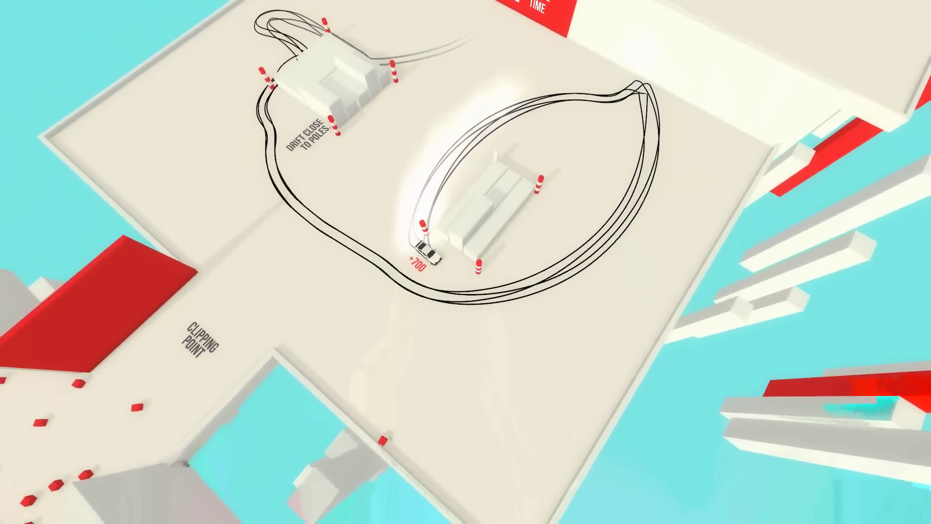
{"action": "key", "text": "Up"}
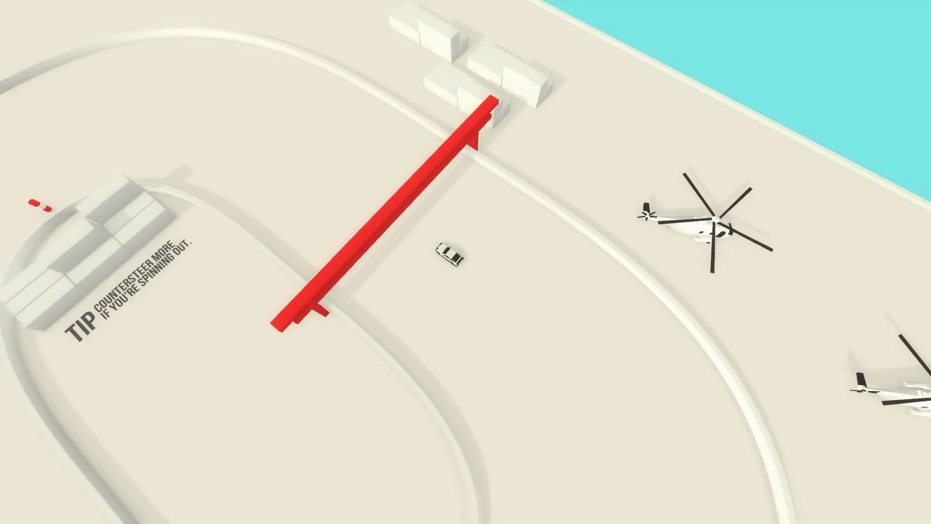
- Chain drifts through the oval's curves, building combos, and cross into lap two
{"action": "key", "text": "Up"}
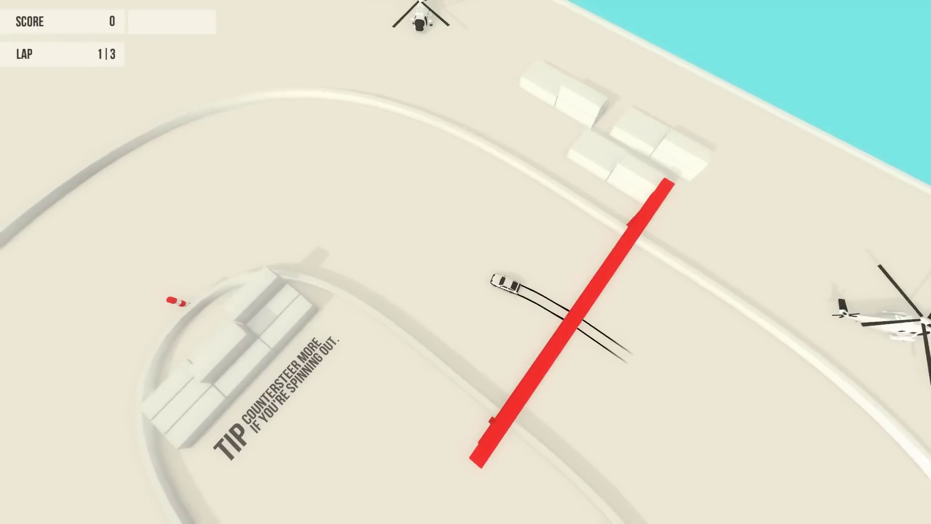
{"action": "key", "text": "Up"}
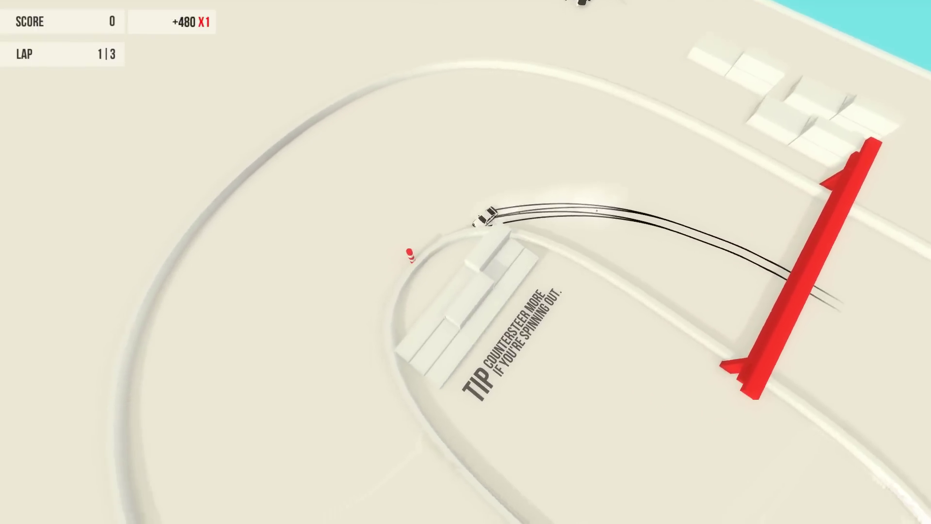
{"action": "key", "text": "Up"}
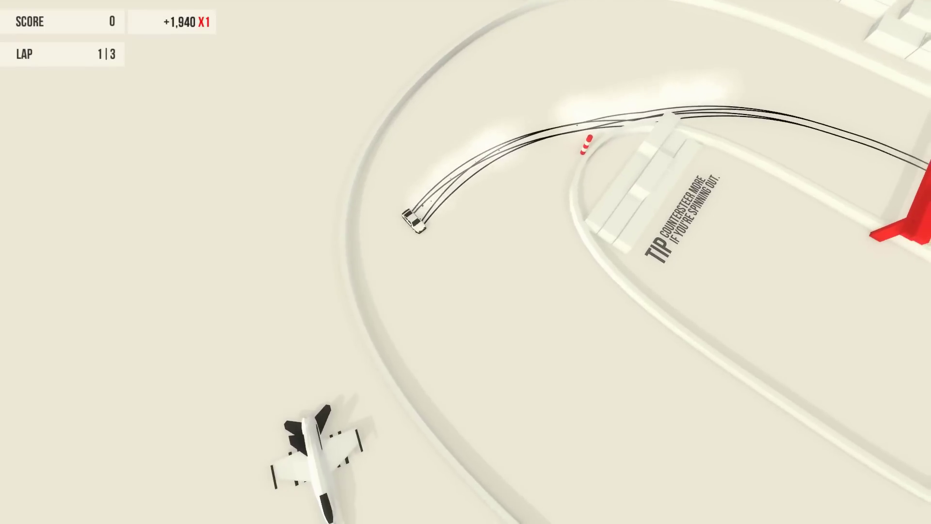
{"action": "key", "text": "Up"}
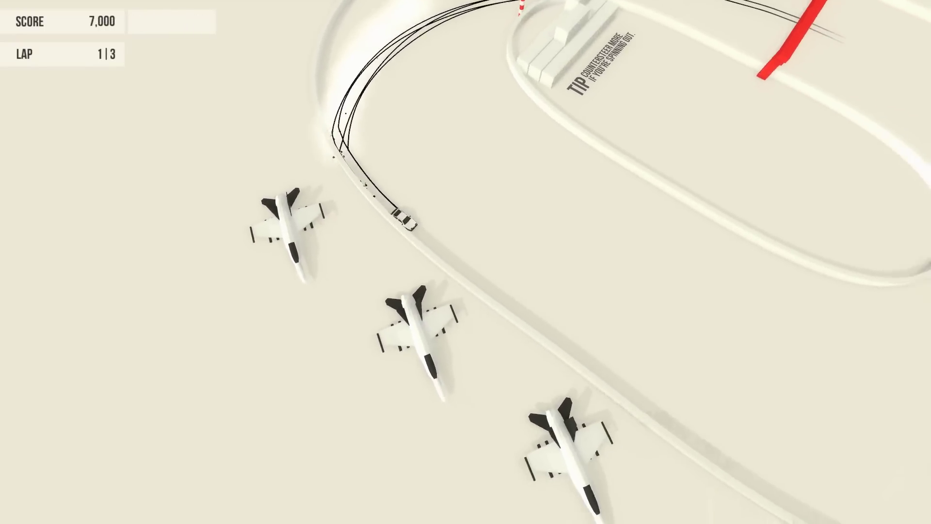
{"action": "key", "text": "Up"}
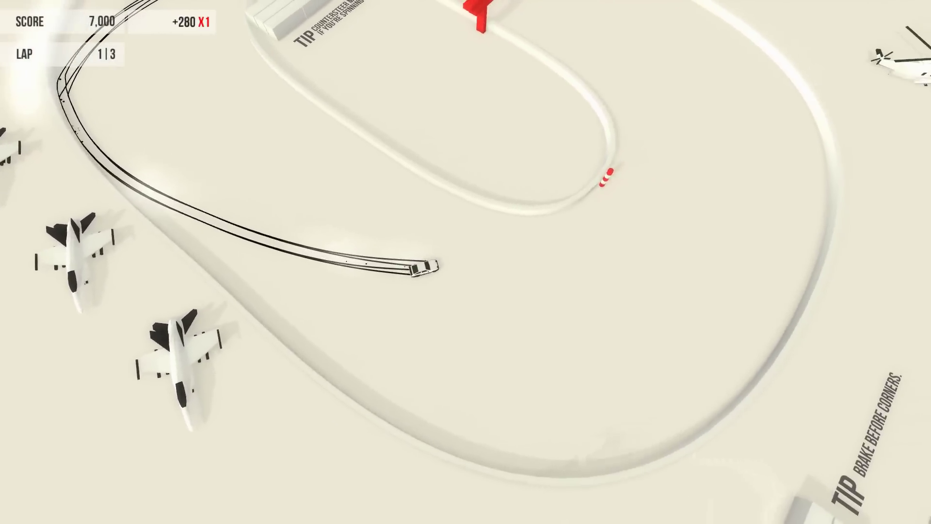
{"action": "key", "text": "Up"}
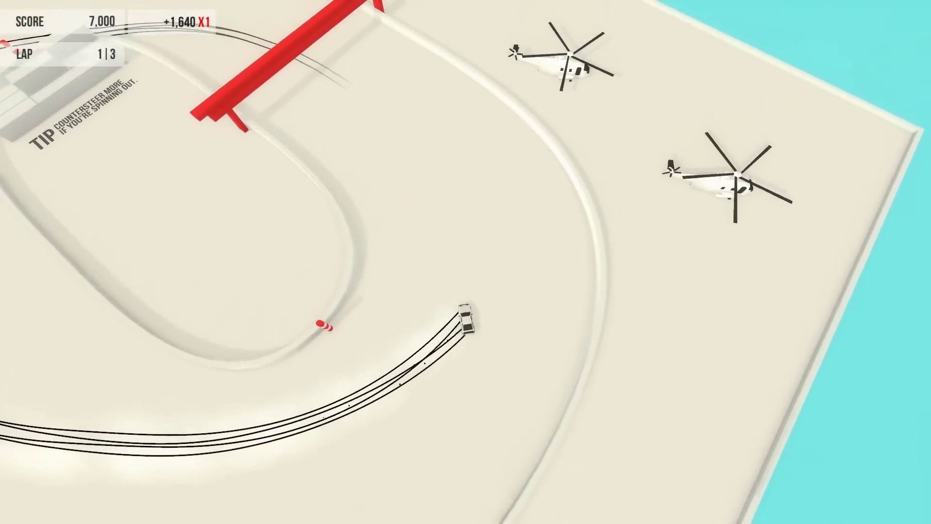
{"action": "key", "text": "Up"}
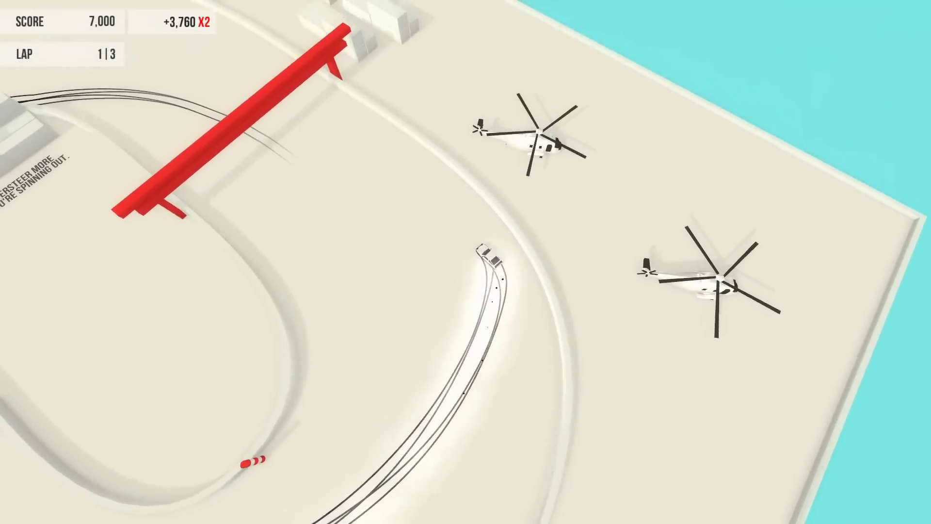
{"action": "key", "text": "Up"}
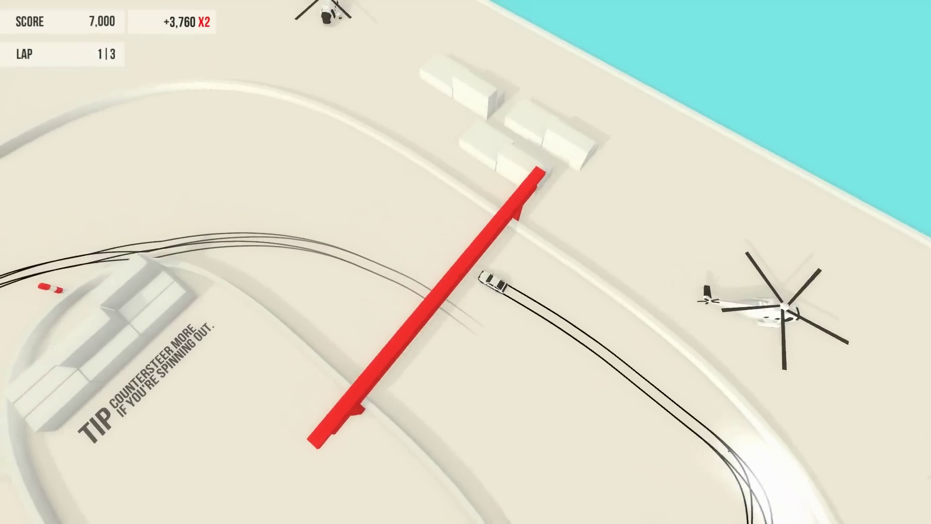
- Drift the far end at an X3 combo and pass the red gate into lap three
{"action": "key", "text": "Up"}
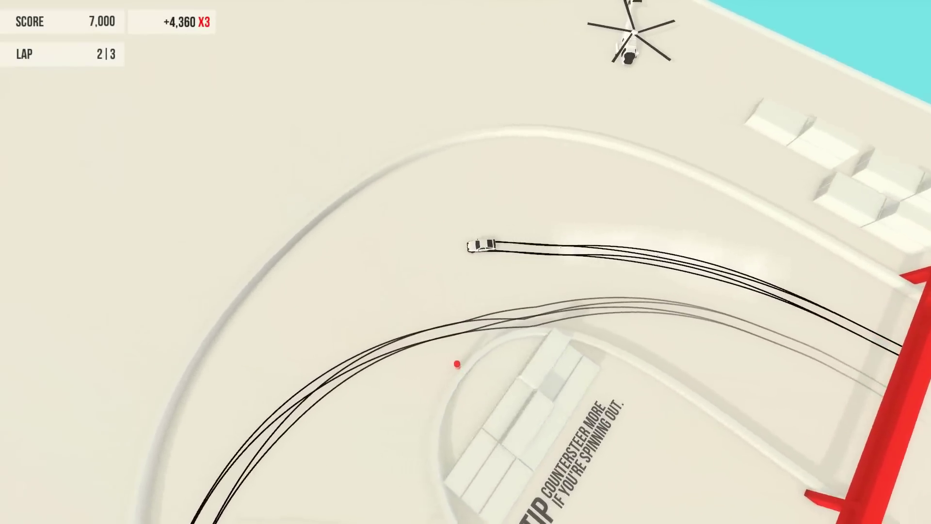
{"action": "key", "text": "Up"}
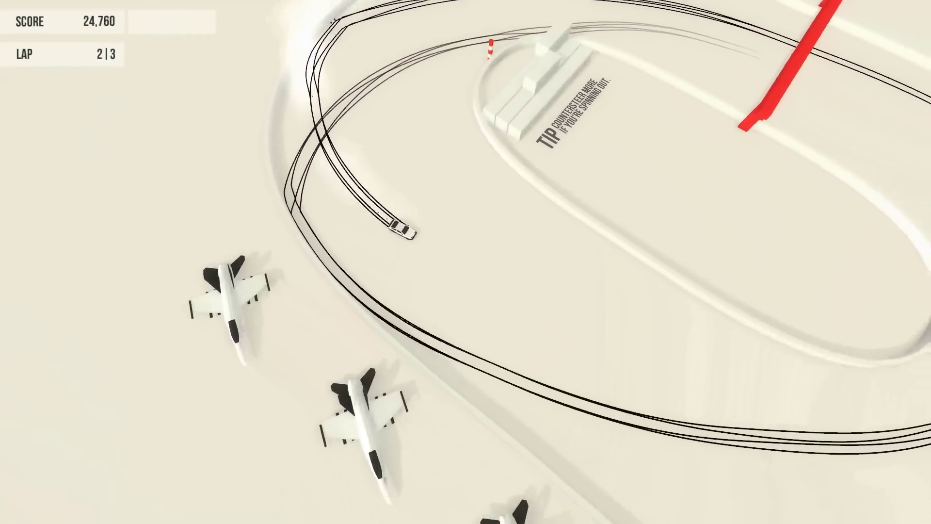
{"action": "key", "text": "Up"}
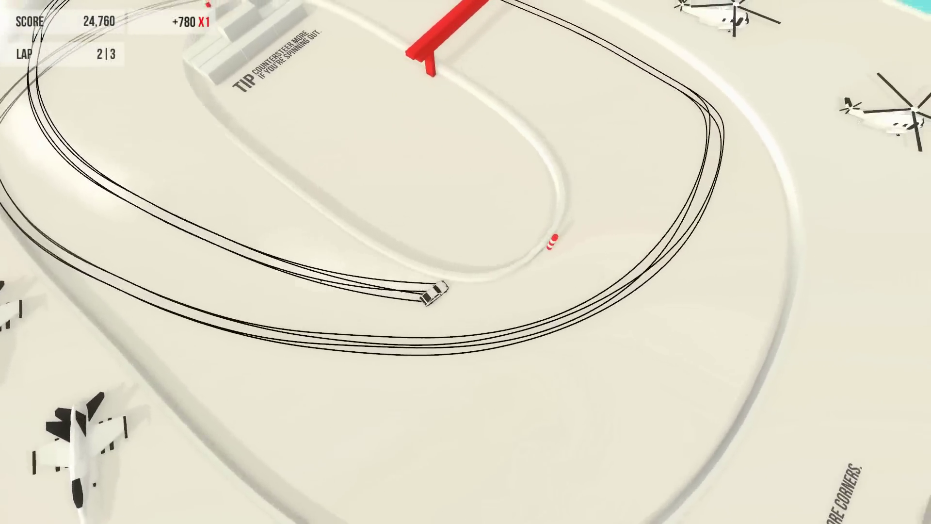
{"action": "key", "text": "Up"}
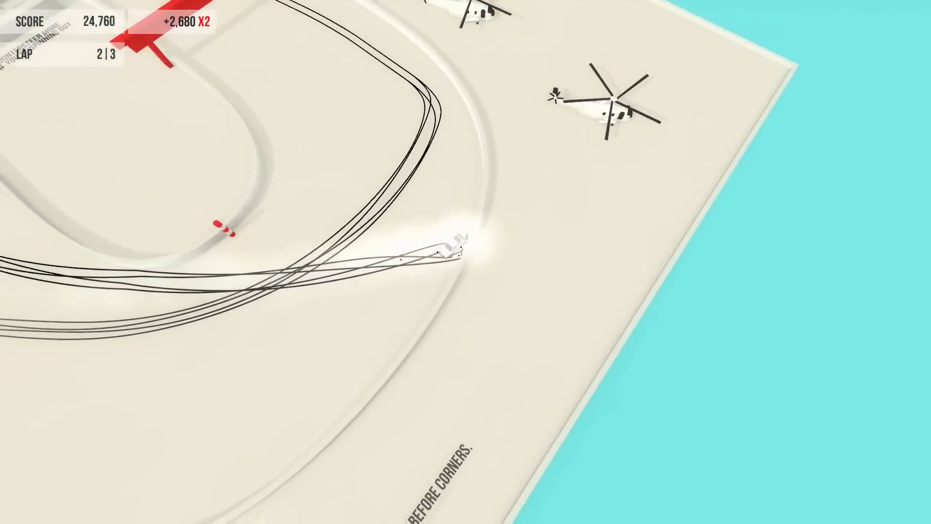
{"action": "key", "text": "Up"}
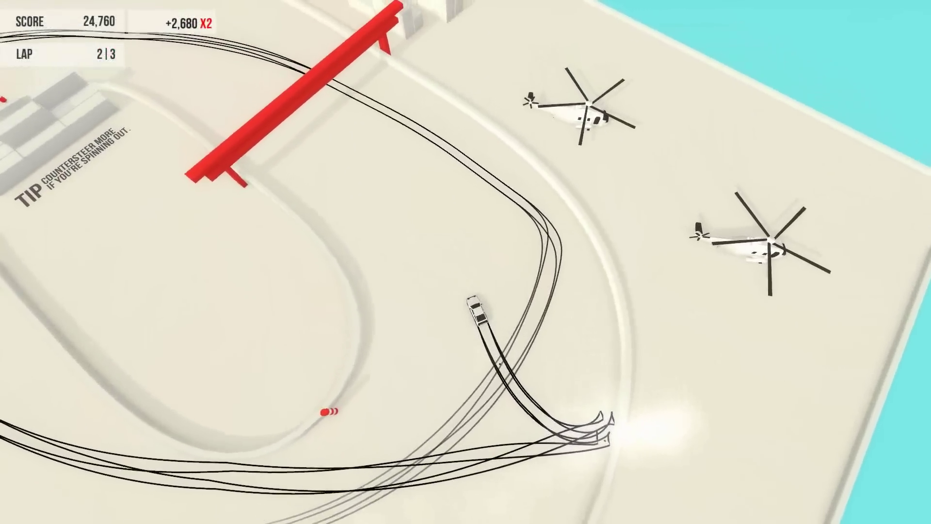
{"action": "key", "text": "Up"}
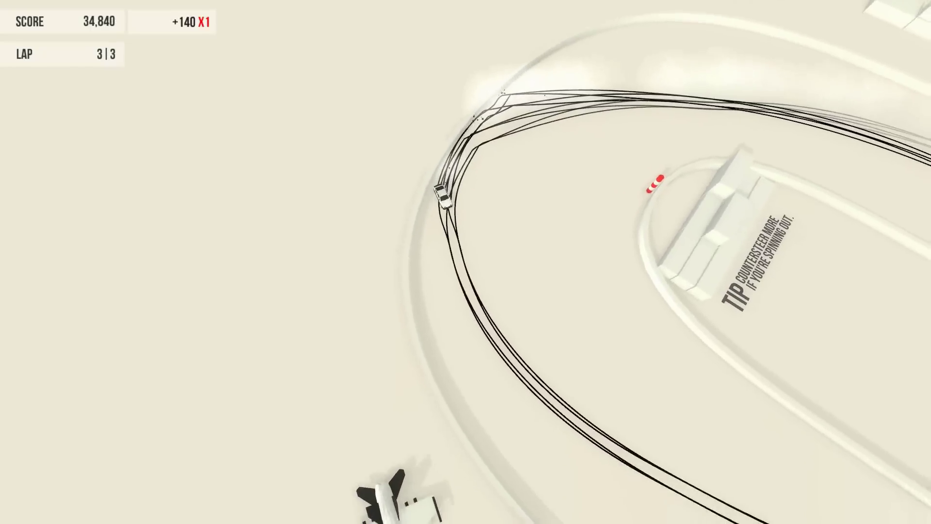
{"action": "key", "text": "Up"}
{"action": "key", "text": "Up"}
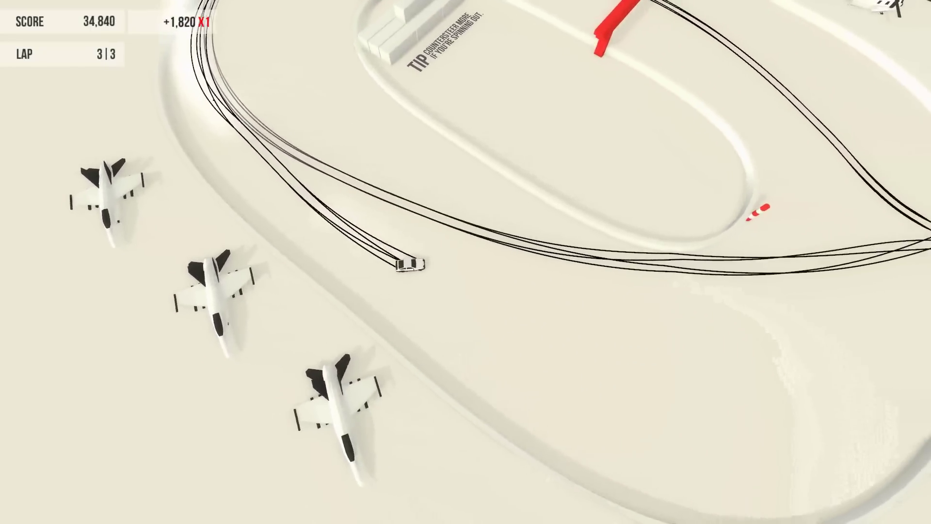
{"action": "key", "text": "Up"}
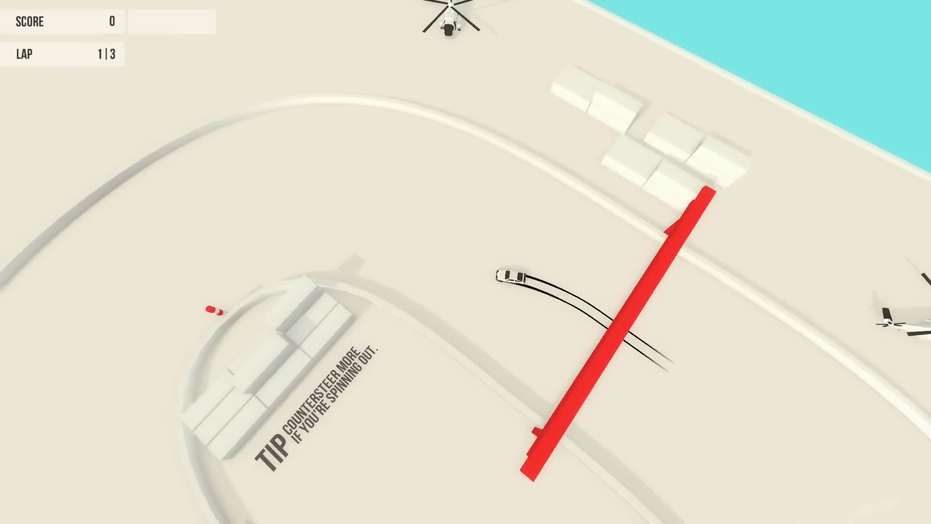
- Drift the first curve and hairpin up to an X4 combo, then straighten the car
{"action": "key", "text": "Up+Left"}
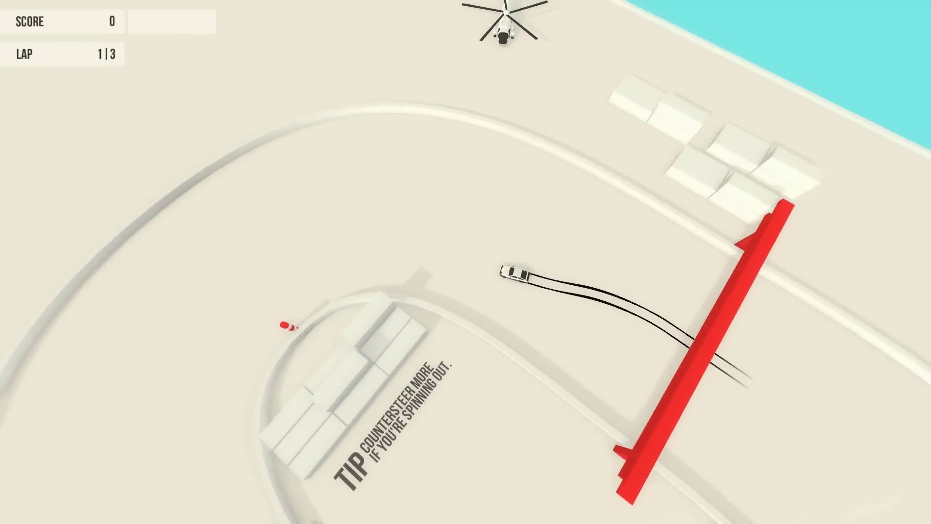
{"action": "key", "text": "Up+Left"}
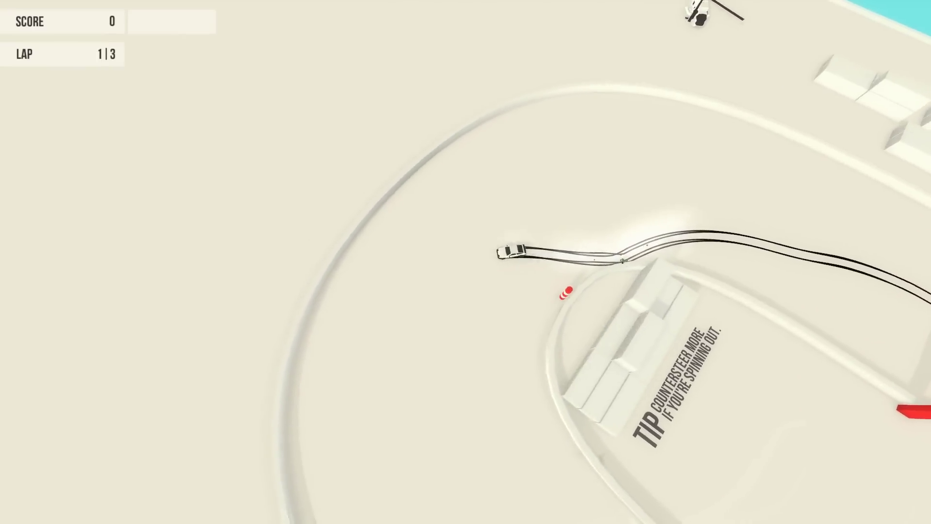
{"action": "key", "text": "Up+Left"}
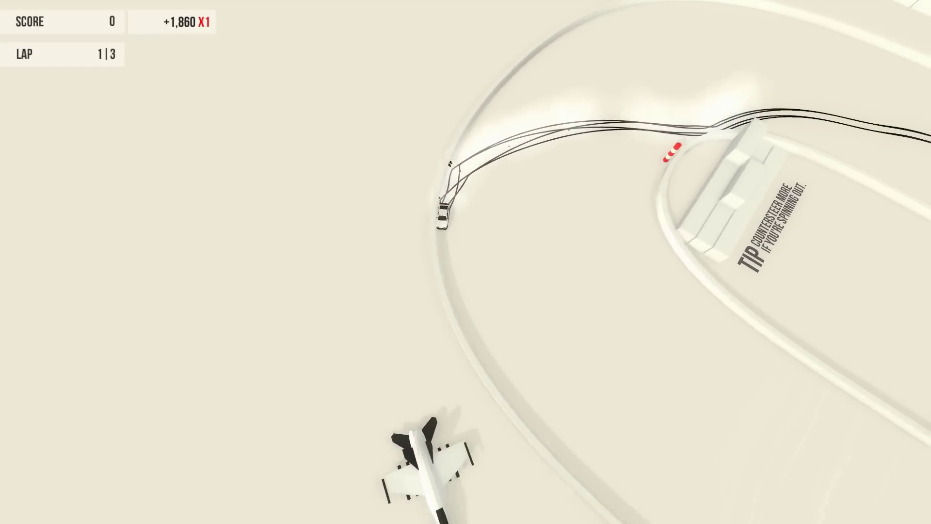
{"action": "key", "text": "Up+Left"}
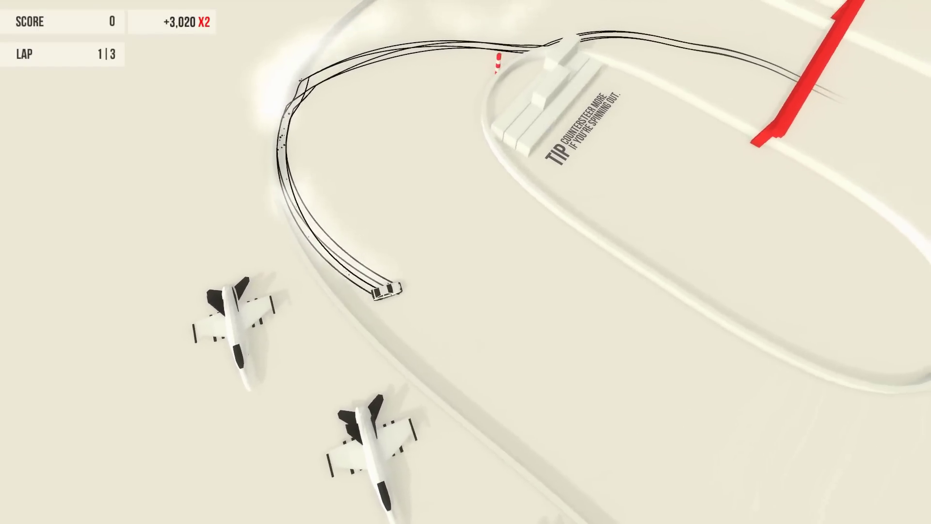
{"action": "key", "text": "Up+Right"}
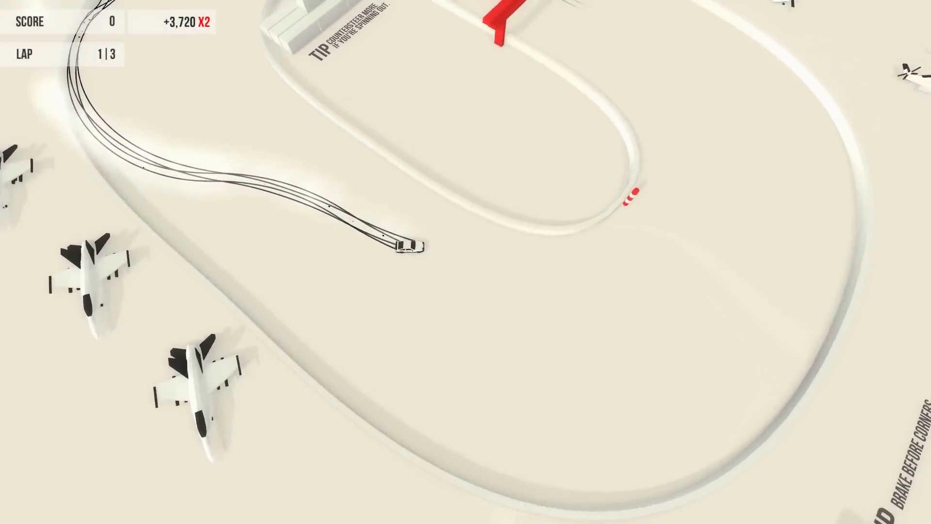
{"action": "key", "text": "Up+Right"}
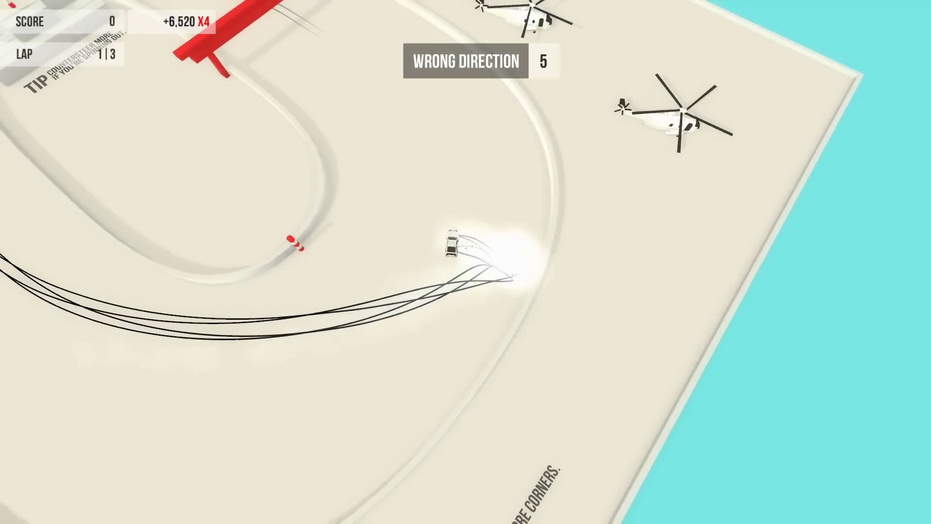
{"action": "key", "text": "Up+Left"}
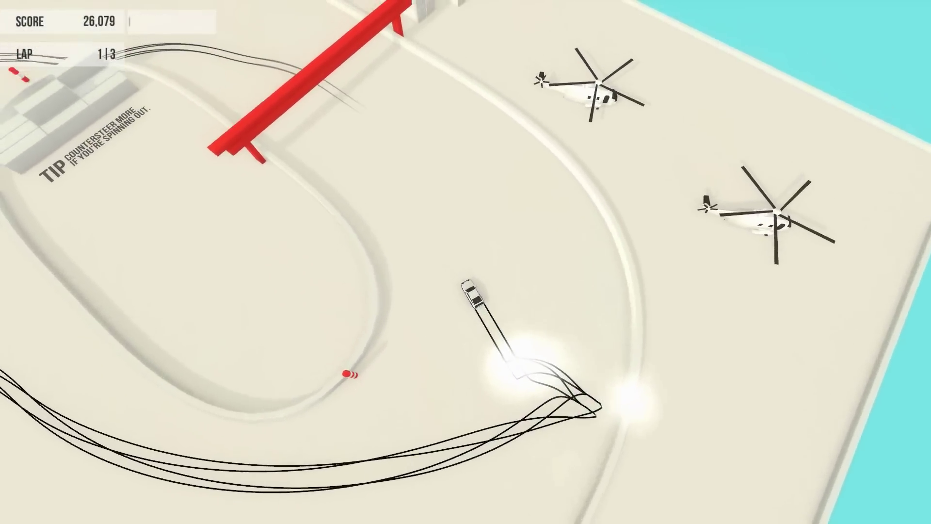
- Cross the red line into lap two and drift through the following curve
{"action": "key", "text": "Up"}
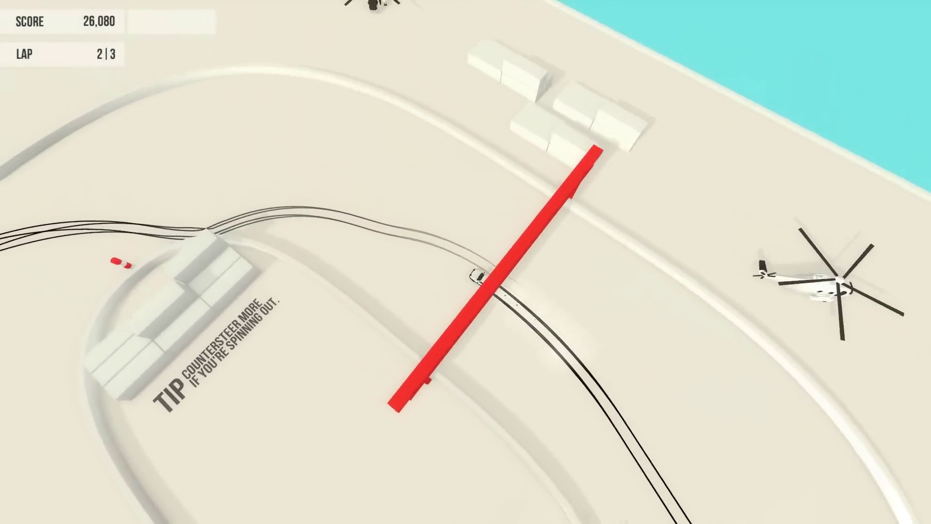
{"action": "key", "text": "Up+Left"}
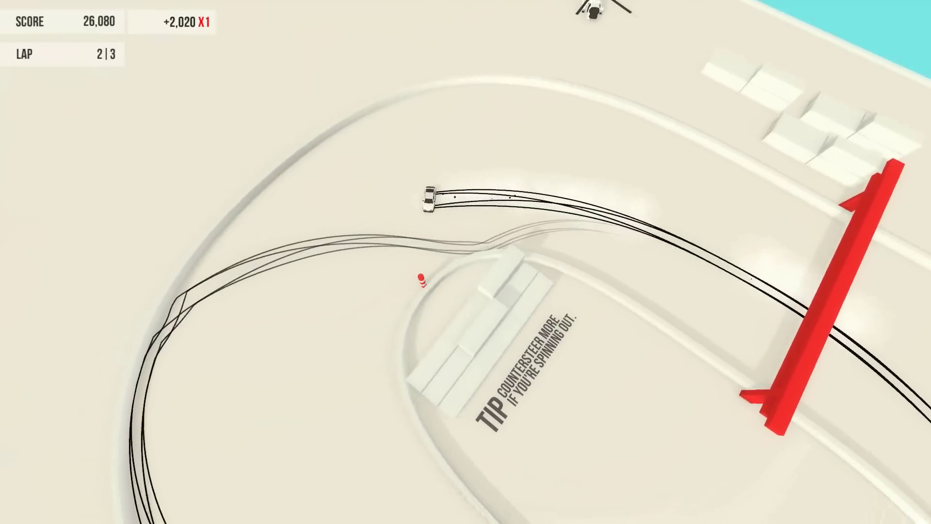
{"action": "key", "text": "Up+Left"}
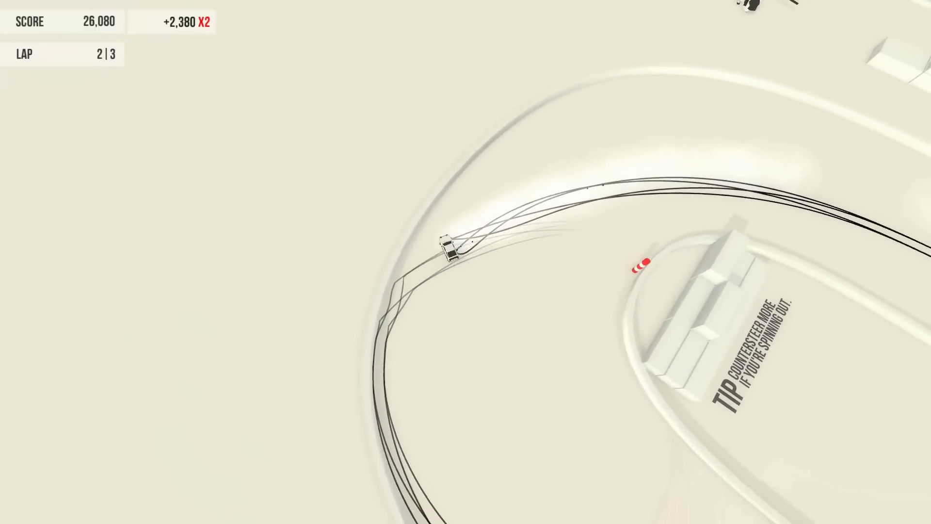
{"action": "key", "text": "Up+Left"}
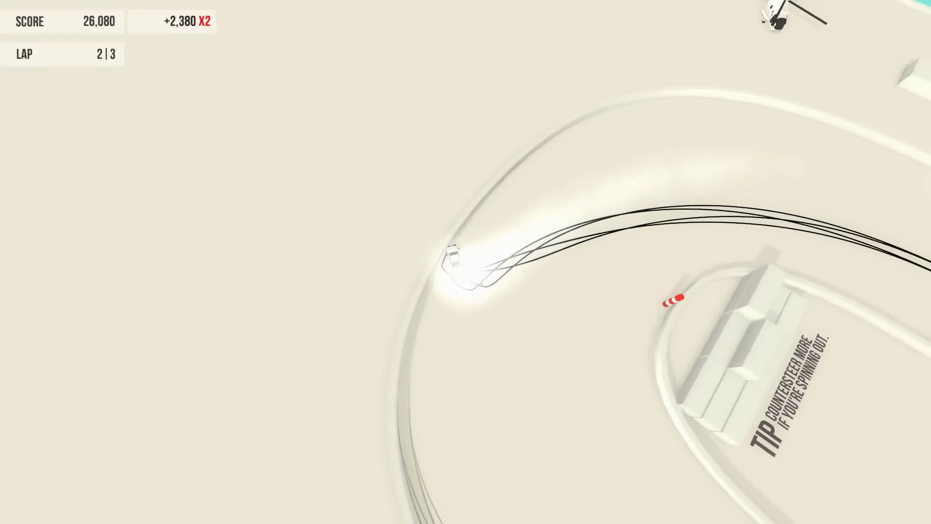
{"action": "key", "text": "Up+Left"}
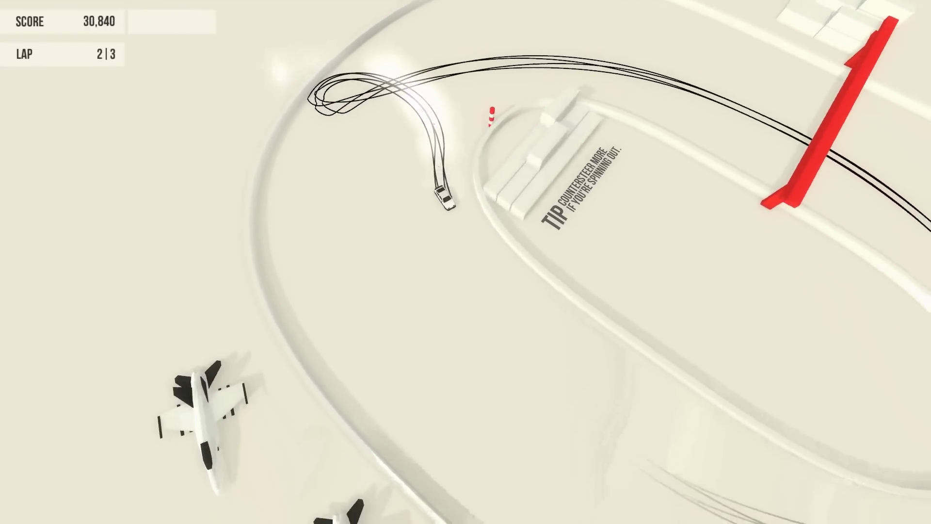
- Drift the next curve to an X3 combo, then swing back toward the right direction
{"action": "key", "text": "Up+Left"}
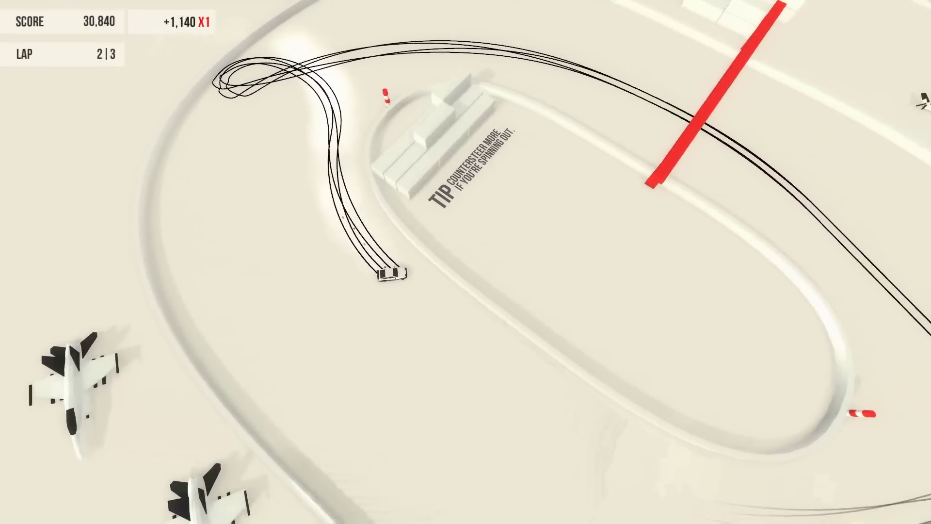
{"action": "key", "text": "Up+Left"}
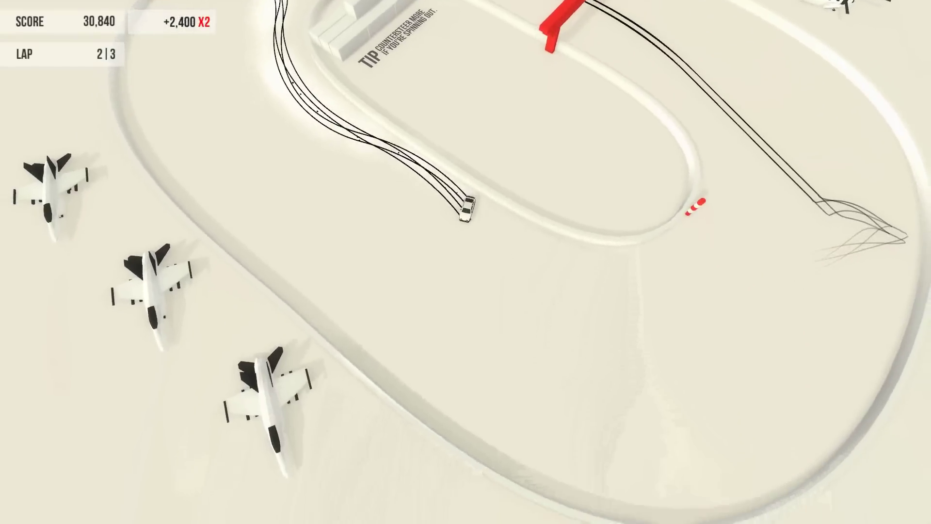
{"action": "key", "text": "Up+Left"}
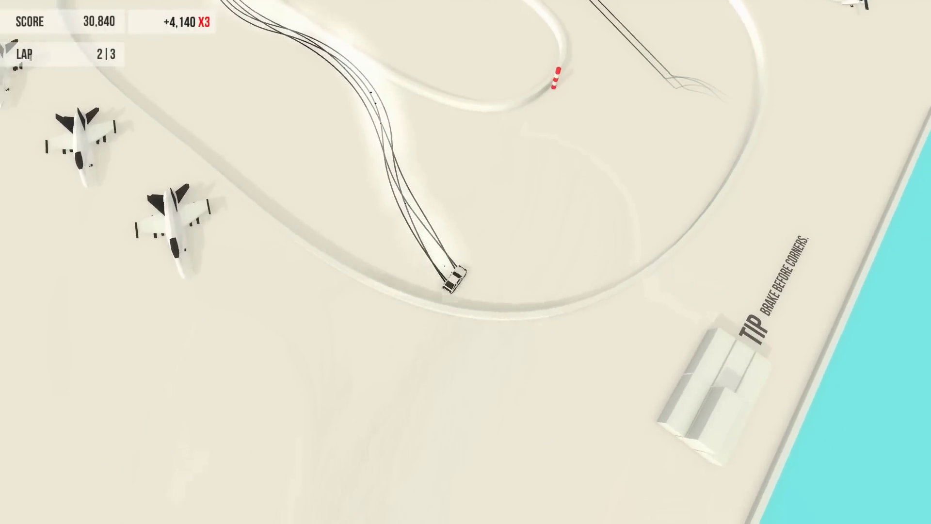
{"action": "key", "text": "Up+Left"}
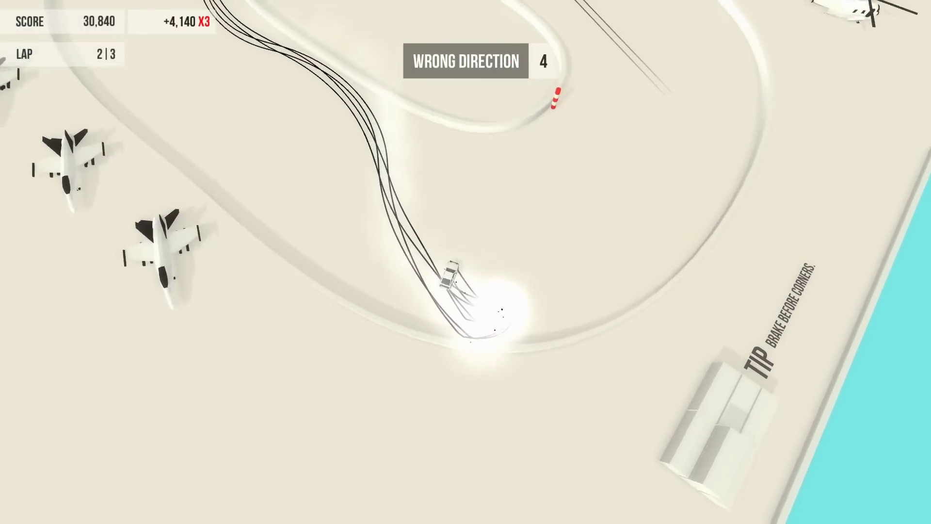
{"action": "key", "text": "Up+Left"}
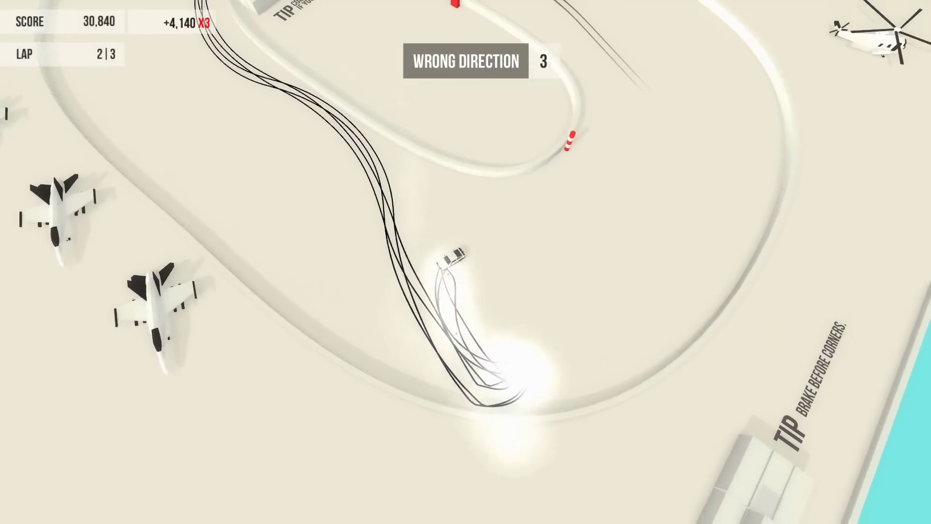